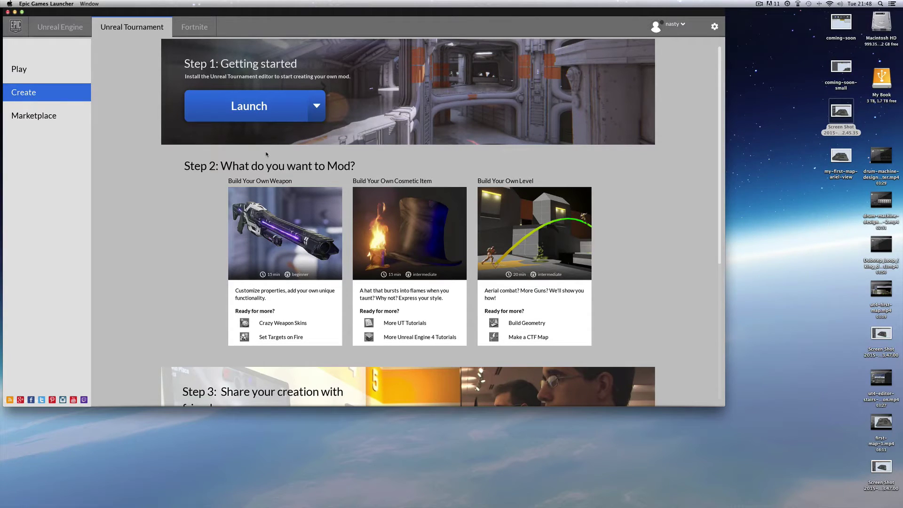
# Step: In the Unreal Engine section, view the available launch versions list, then close it
pyautogui.click(67, 33)
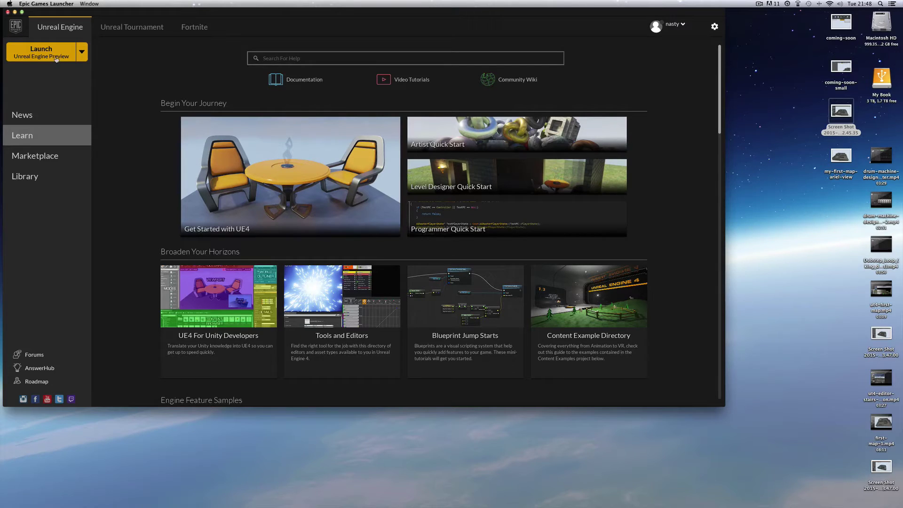
pyautogui.click(82, 56)
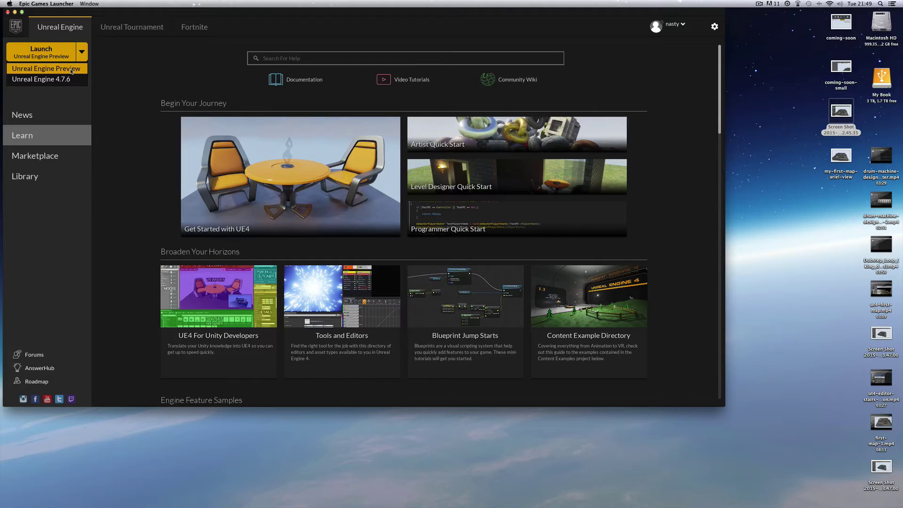
pyautogui.click(66, 27)
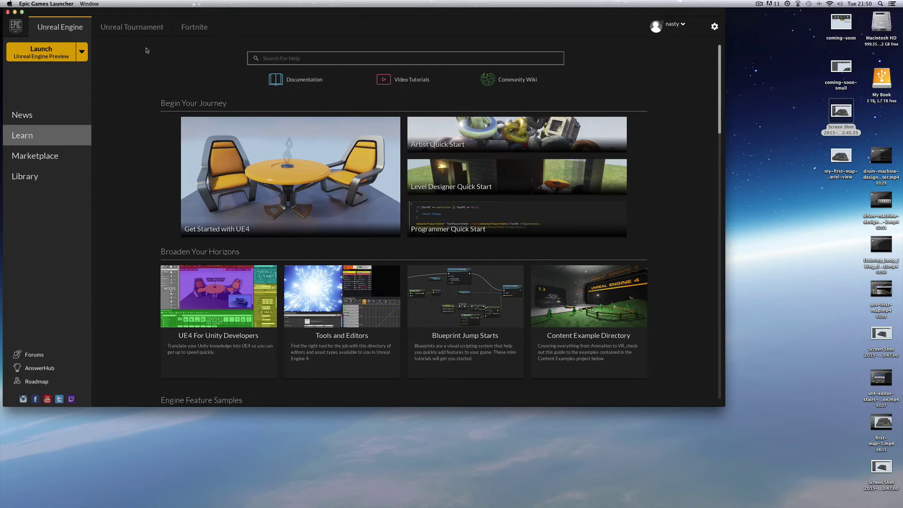
pyautogui.click(142, 29)
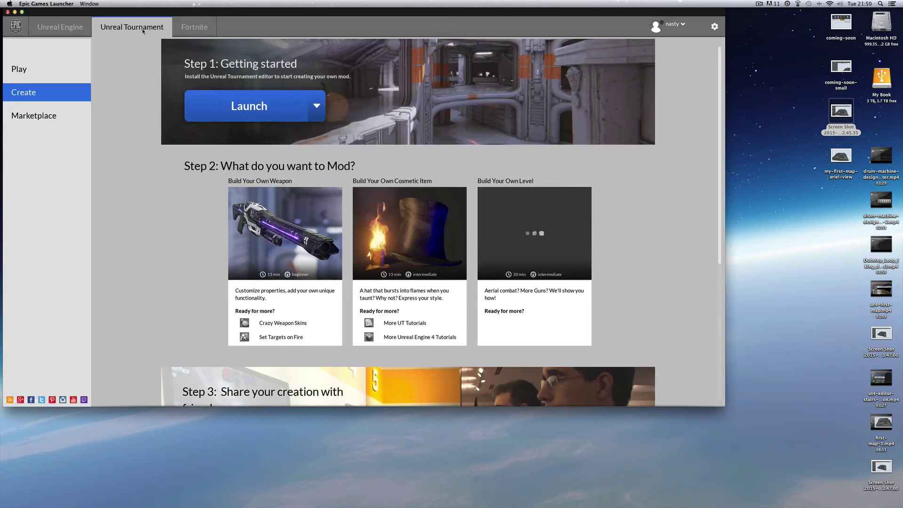
pyautogui.click(21, 75)
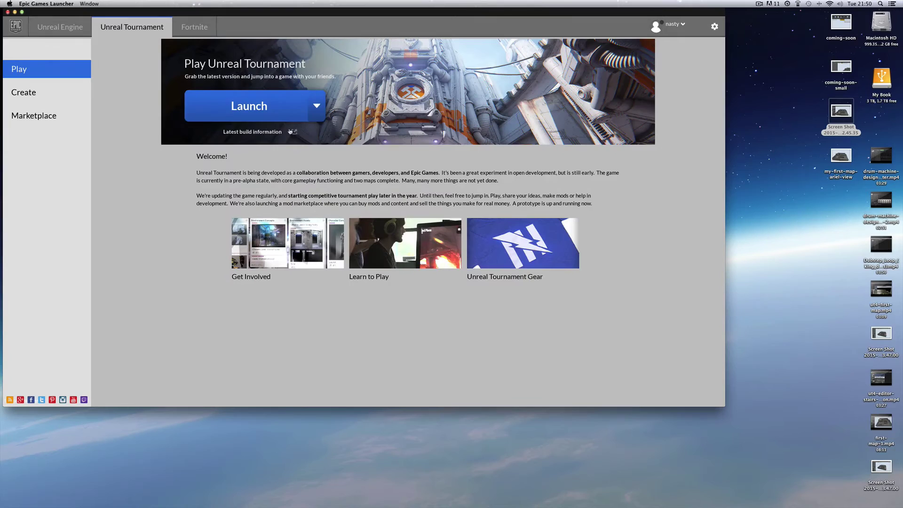
pyautogui.click(242, 107)
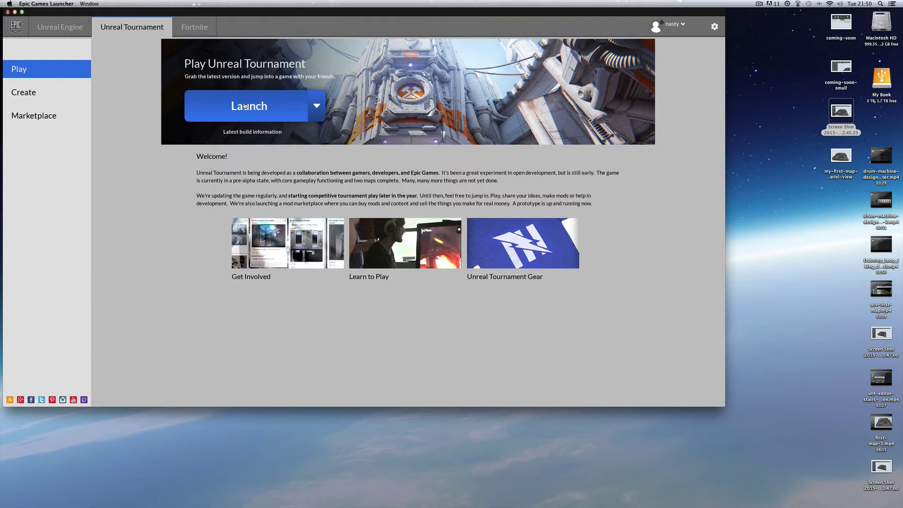
pyautogui.click(23, 94)
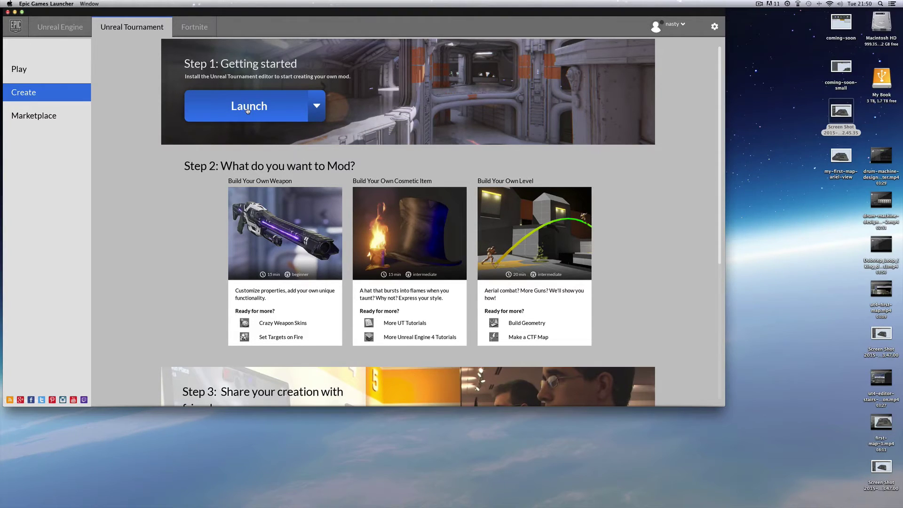
pyautogui.click(60, 26)
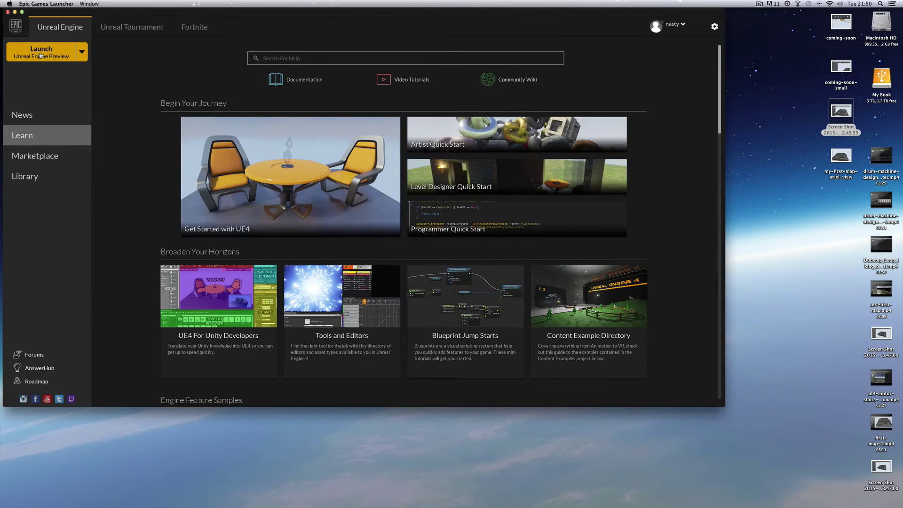
pyautogui.click(119, 31)
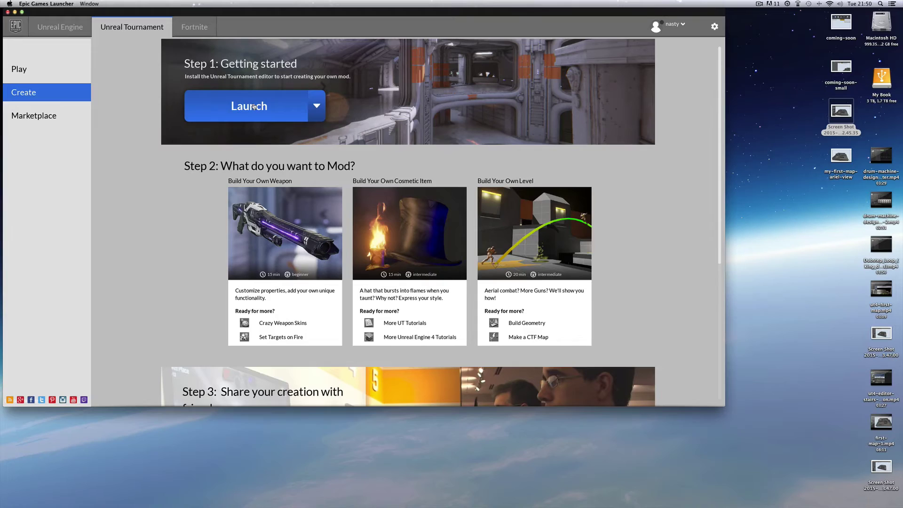
pyautogui.click(315, 105)
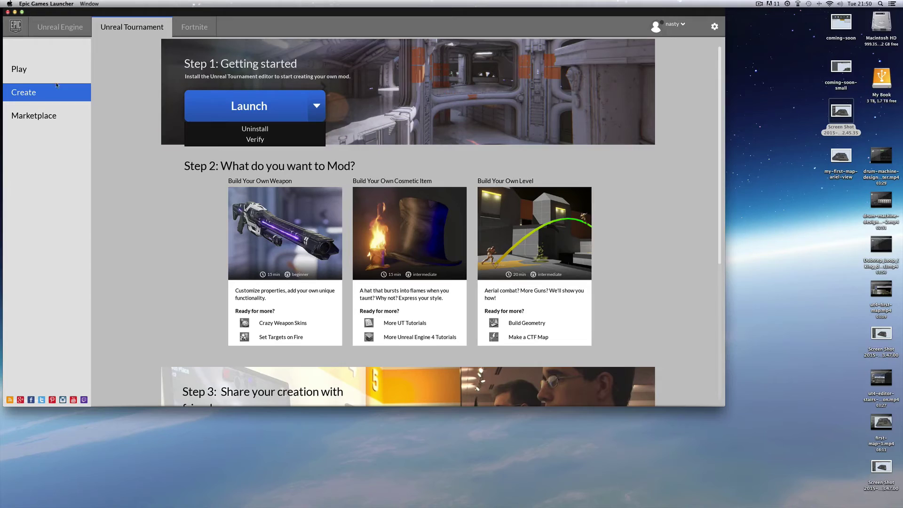
pyautogui.click(36, 93)
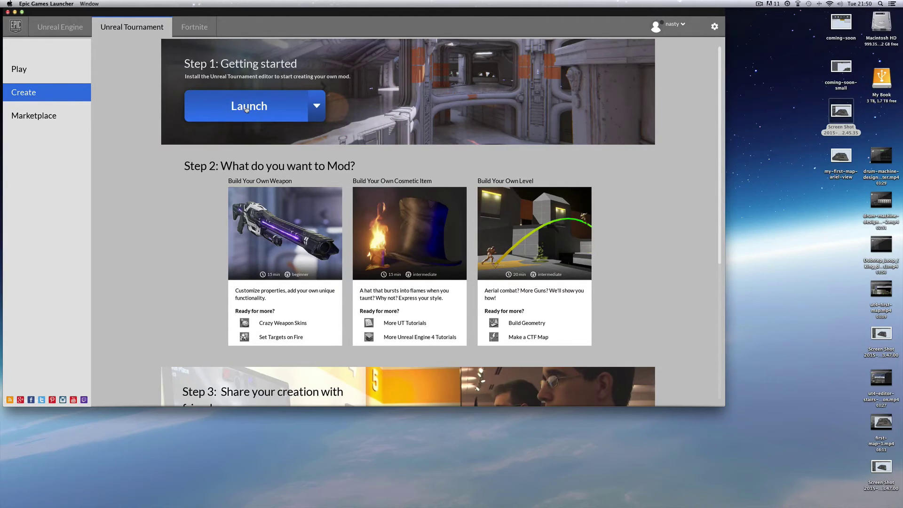
# Step: Launch the Unreal Tournament editor from its Create page
pyautogui.click(246, 107)
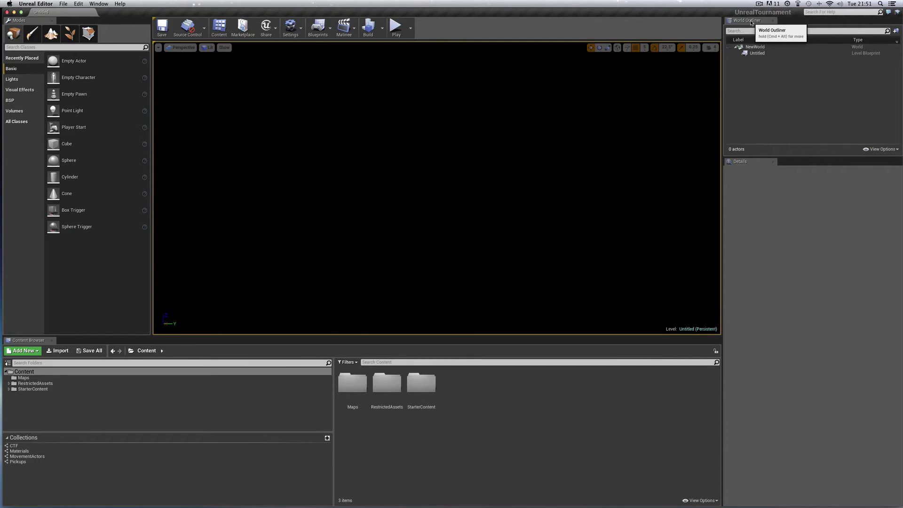
# Step: Dock the World Outliner as a tab beside Modes in the left panel
pyautogui.moveTo(751, 21); pyautogui.dragTo(88, 23)
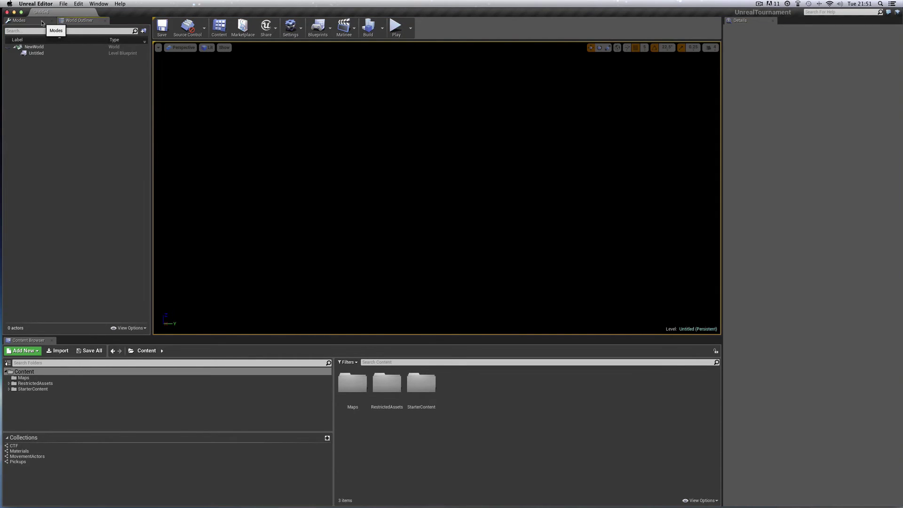
pyautogui.click(47, 21)
pyautogui.click(76, 20)
pyautogui.click(18, 20)
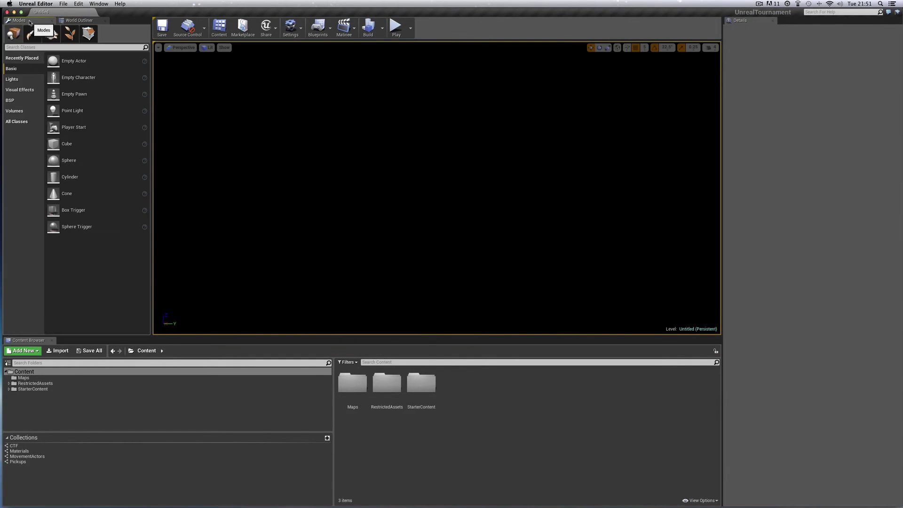
# Step: Add the Details tab to the left panel and dock the Content Browser beneath it
pyautogui.moveTo(740, 21); pyautogui.dragTo(135, 23)
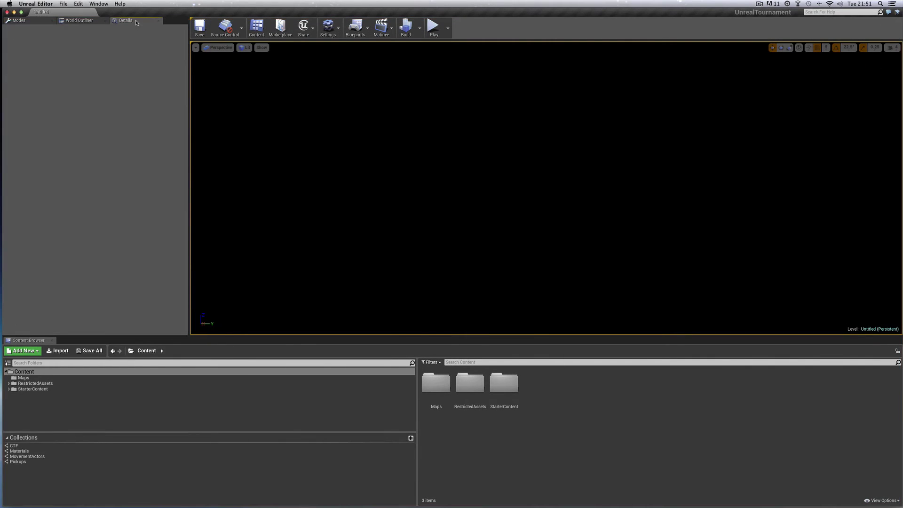
pyautogui.click(30, 20)
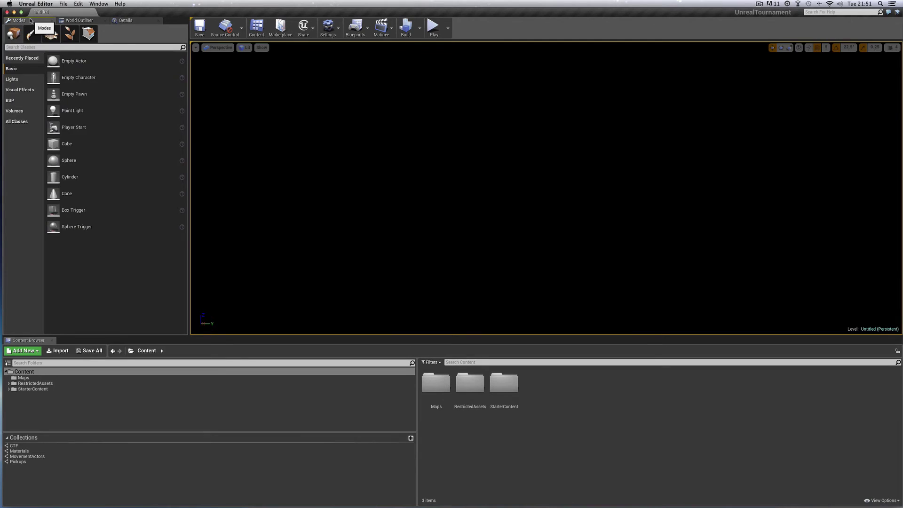
pyautogui.click(78, 20)
pyautogui.click(125, 21)
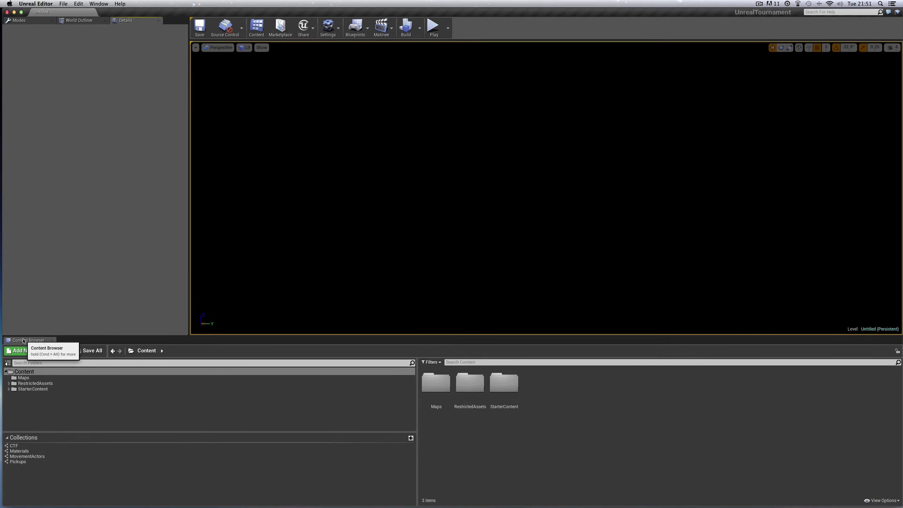
pyautogui.moveTo(23, 341); pyautogui.dragTo(55, 407)
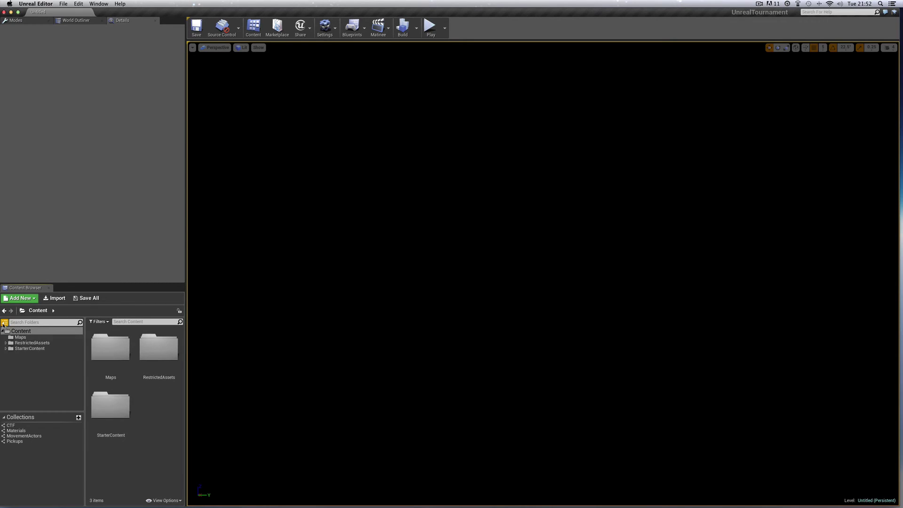
pyautogui.click(4, 323)
# Step: Narrow the Content Browser folder tree and reduce the Thumbnails Scale in View Options
pyautogui.click(4, 322)
pyautogui.moveTo(83, 405); pyautogui.dragTo(72, 404)
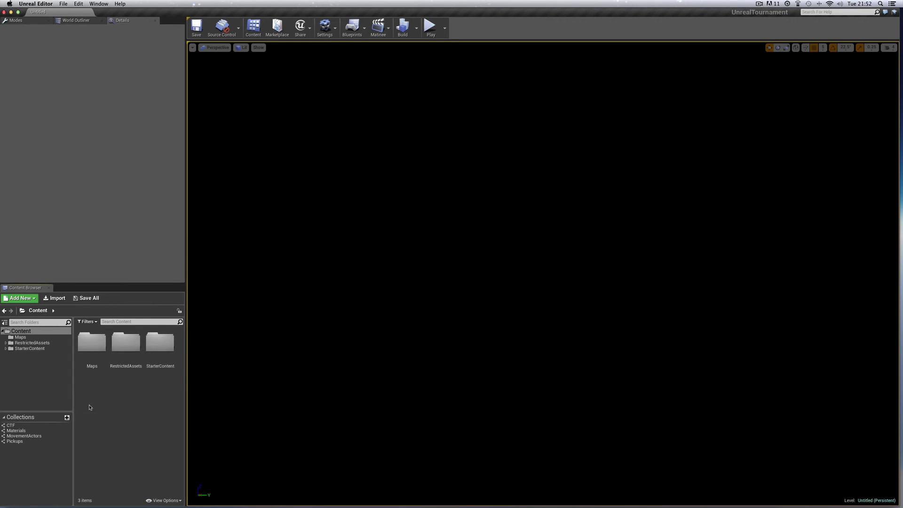
pyautogui.click(167, 501)
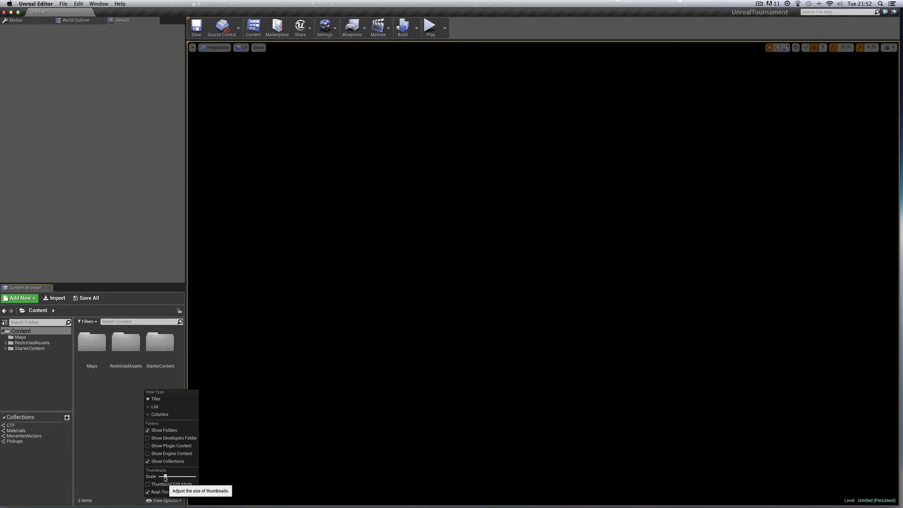
pyautogui.moveTo(165, 476); pyautogui.dragTo(162, 477)
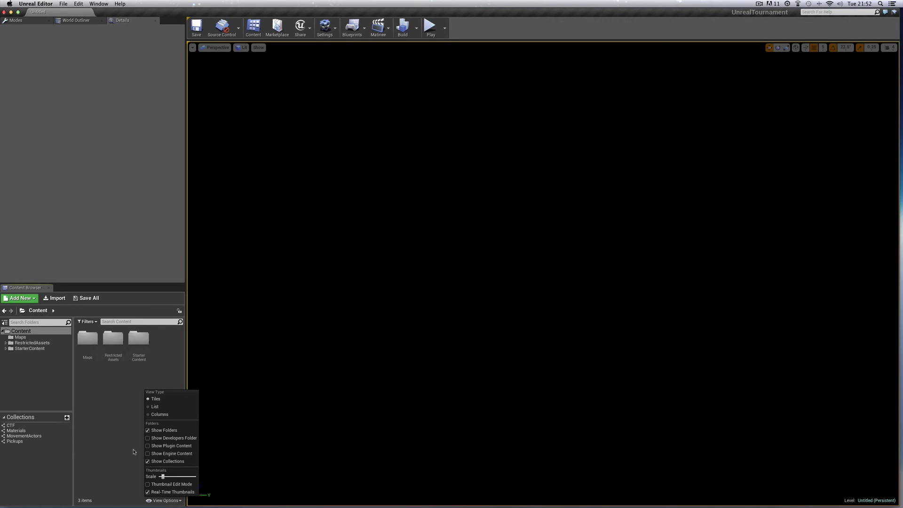
pyautogui.click(105, 407)
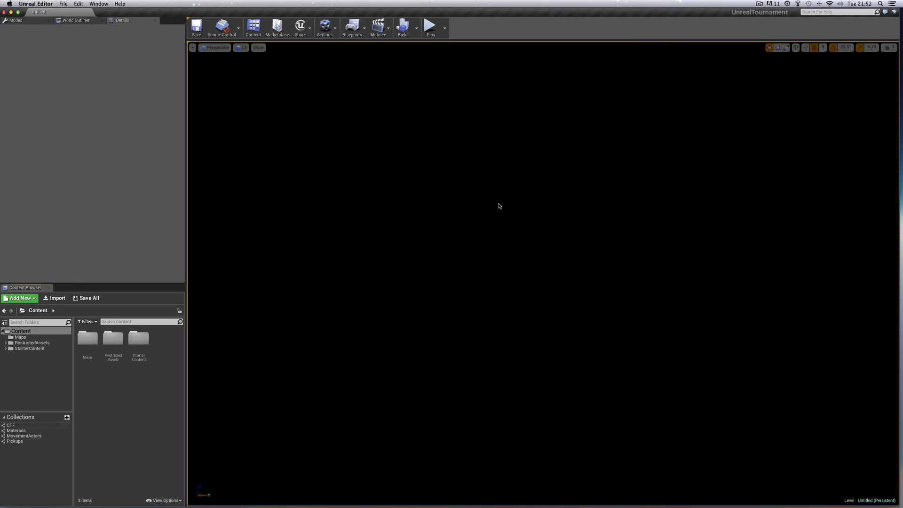
# Step: Narrow the left panels and switch the viewport layout to Four Panes 2x2
pyautogui.moveTo(187, 128); pyautogui.dragTo(160, 128)
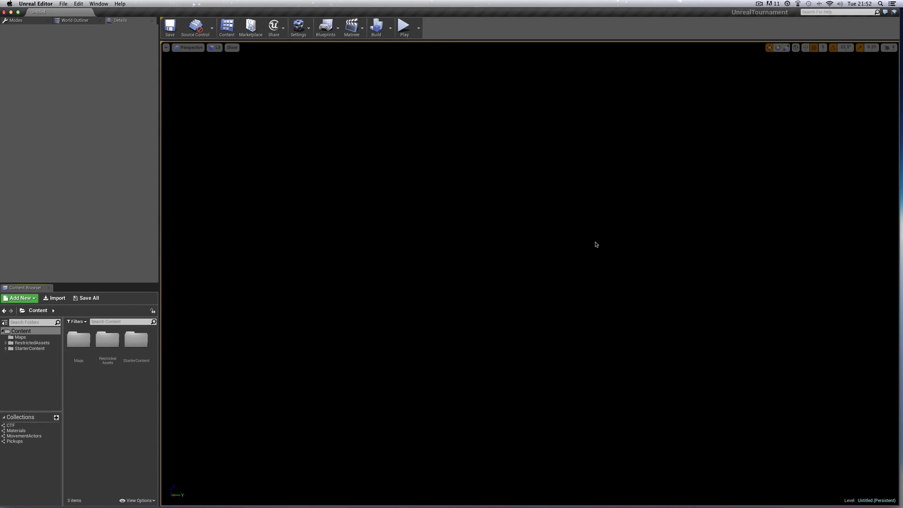
pyautogui.click(166, 48)
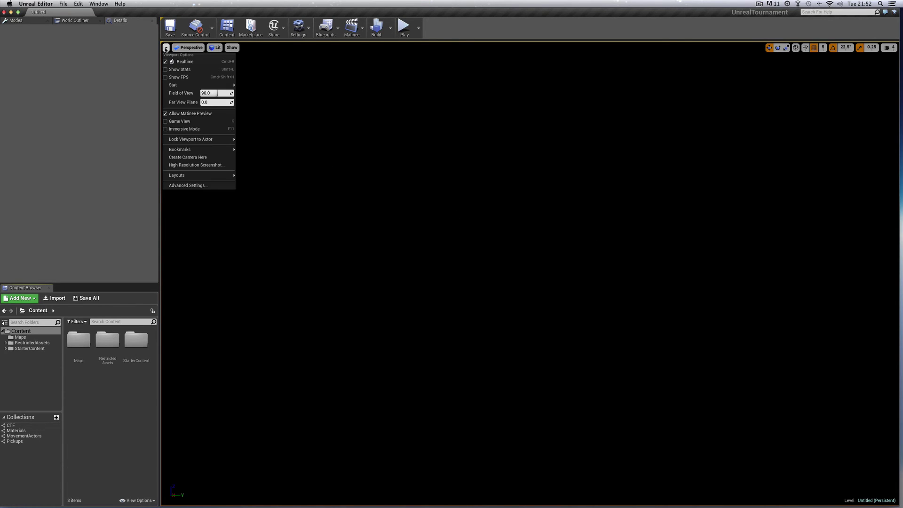
pyautogui.click(166, 48)
pyautogui.click(165, 48)
pyautogui.moveTo(189, 150)
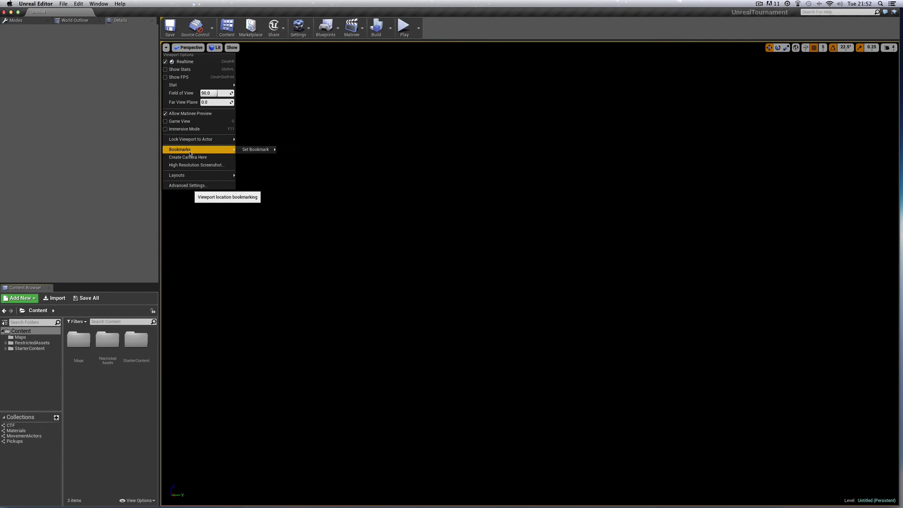
pyautogui.moveTo(195, 175)
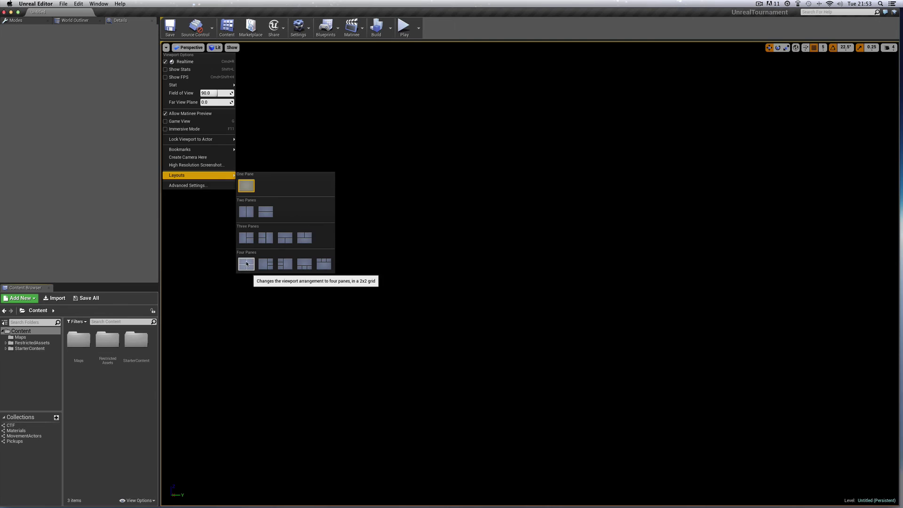
pyautogui.click(246, 264)
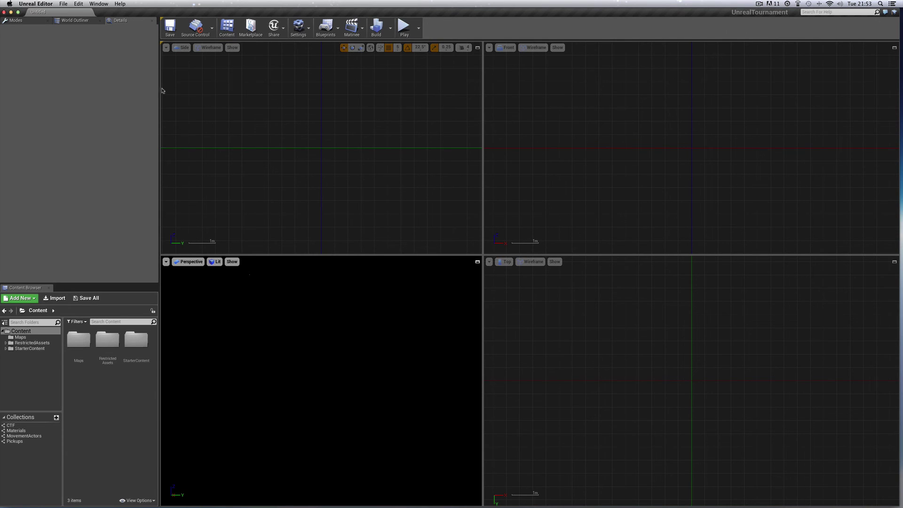
# Step: Set the panes to Side, Front, Top and Perspective views, then activate Top and Front
pyautogui.click(181, 47)
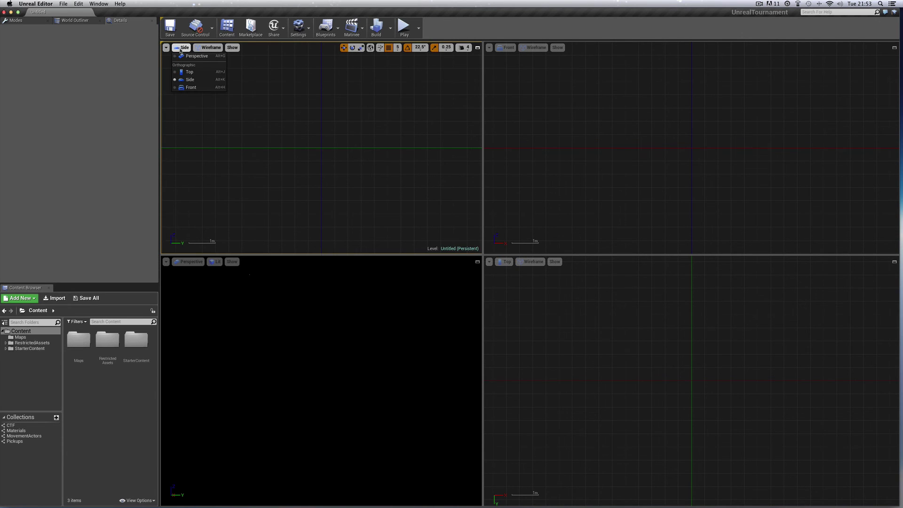
pyautogui.click(190, 79)
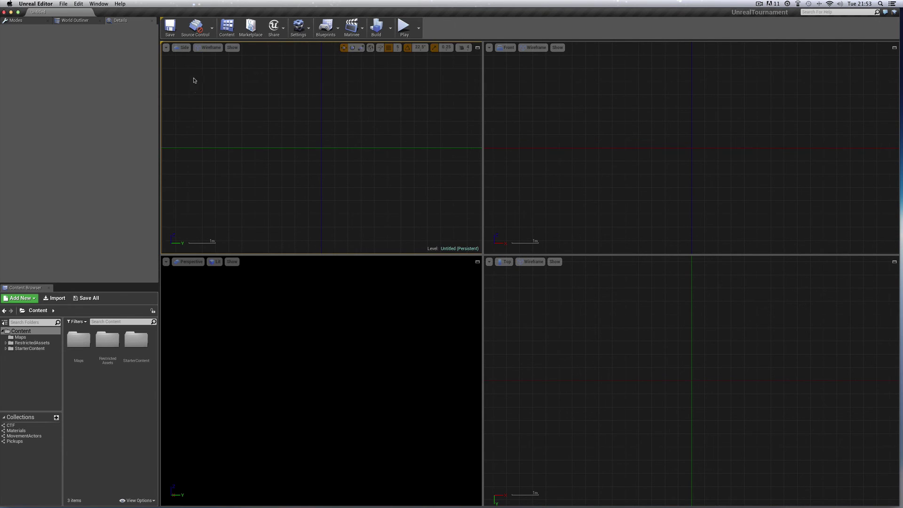
pyautogui.click(507, 47)
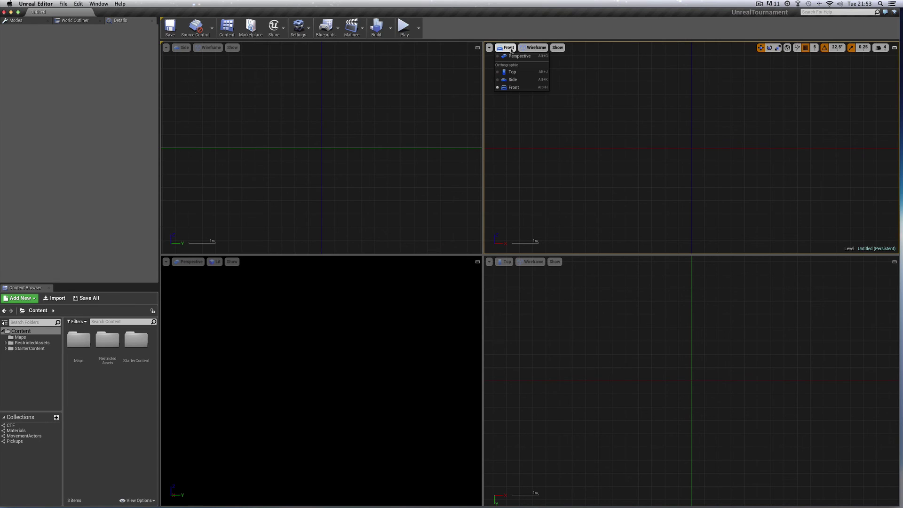
pyautogui.click(514, 87)
pyautogui.click(505, 262)
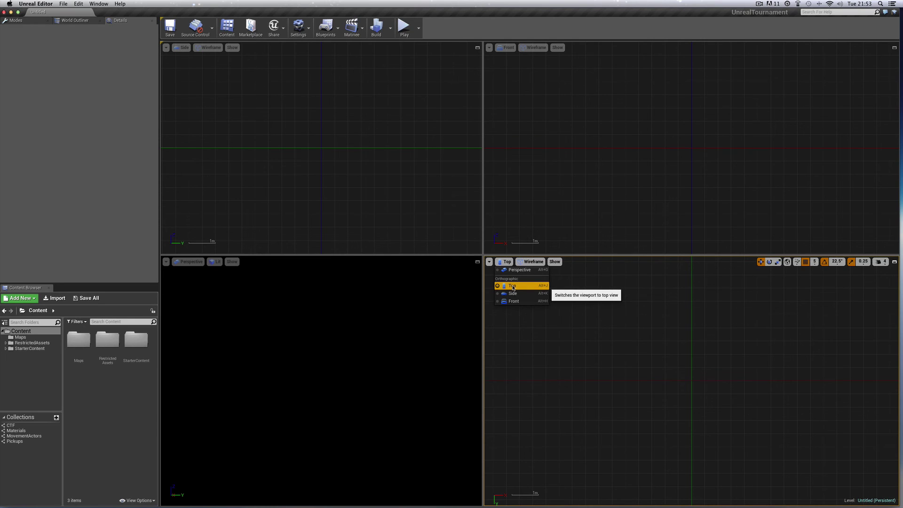
pyautogui.click(513, 287)
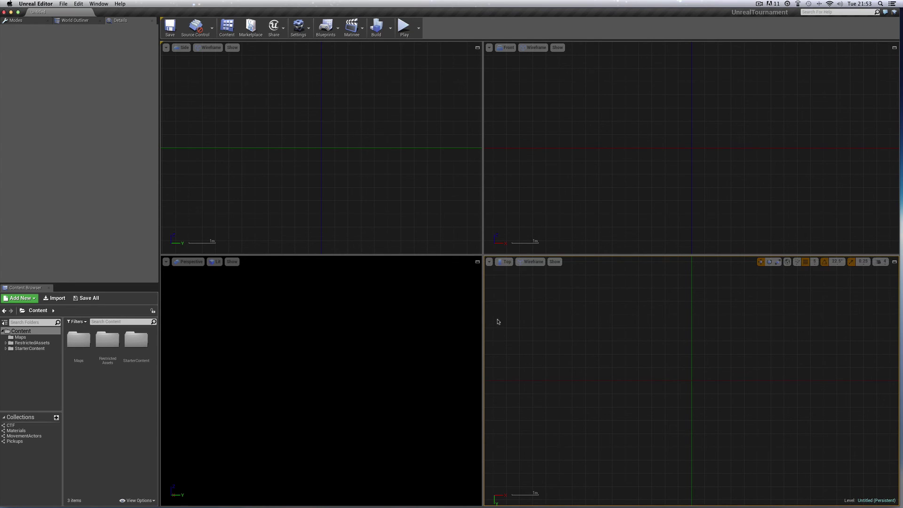
pyautogui.click(192, 262)
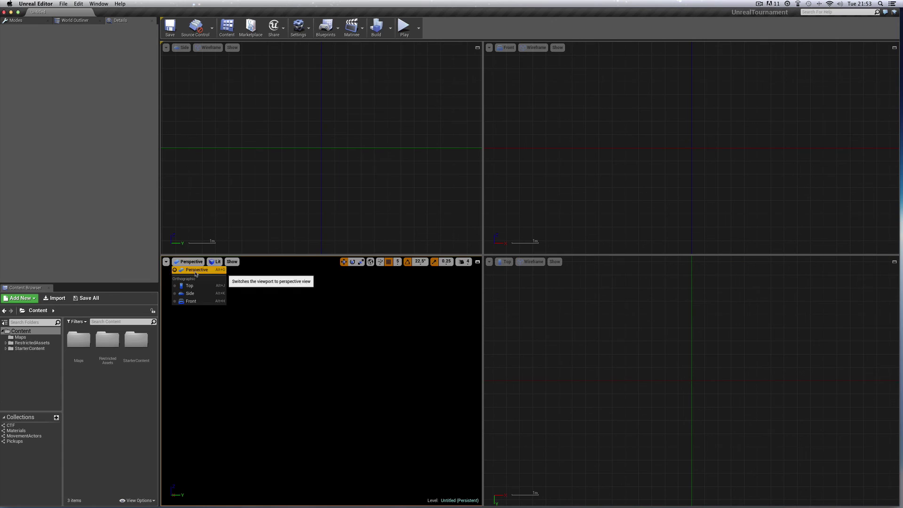
pyautogui.click(195, 273)
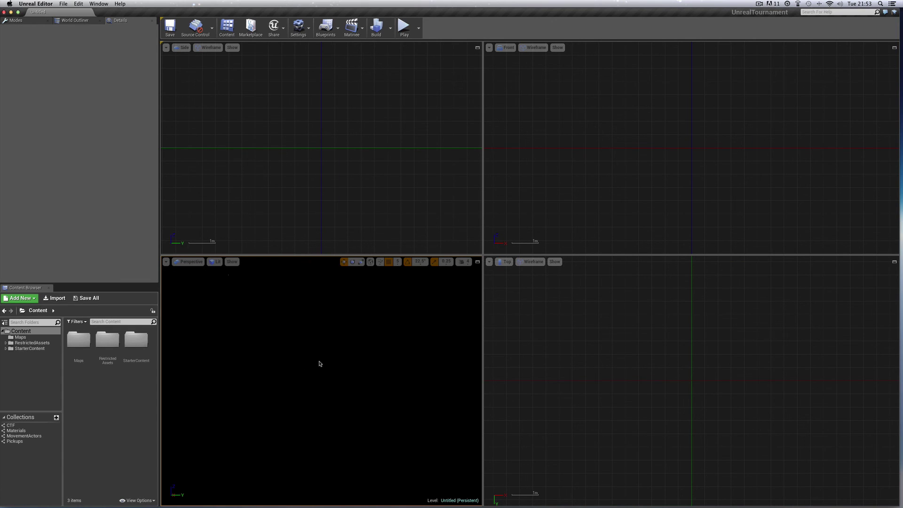
pyautogui.click(631, 346)
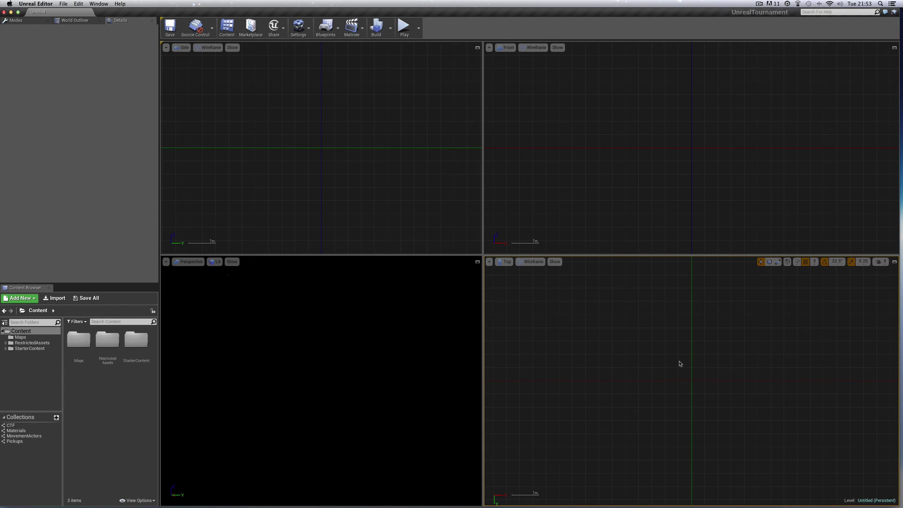
pyautogui.click(674, 169)
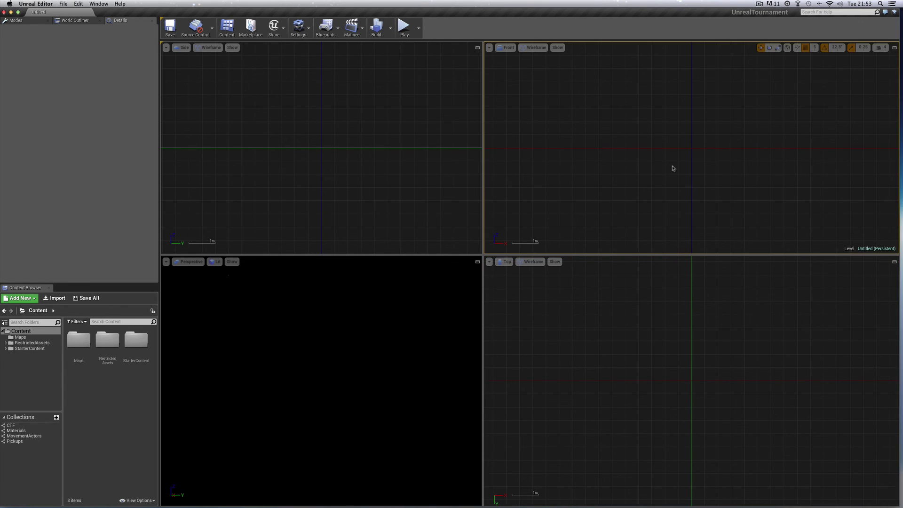
# Step: Save the current editor arrangement via Window > Save Layout
pyautogui.click(99, 4)
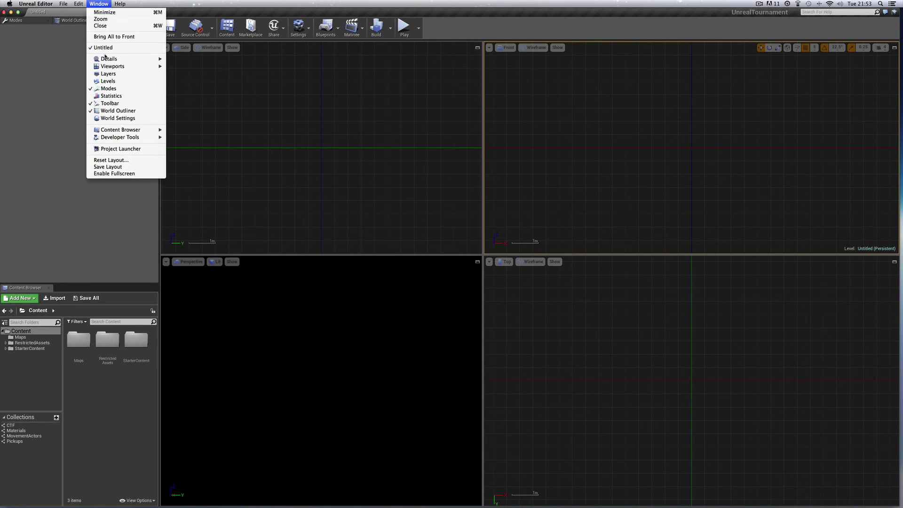
pyautogui.click(117, 169)
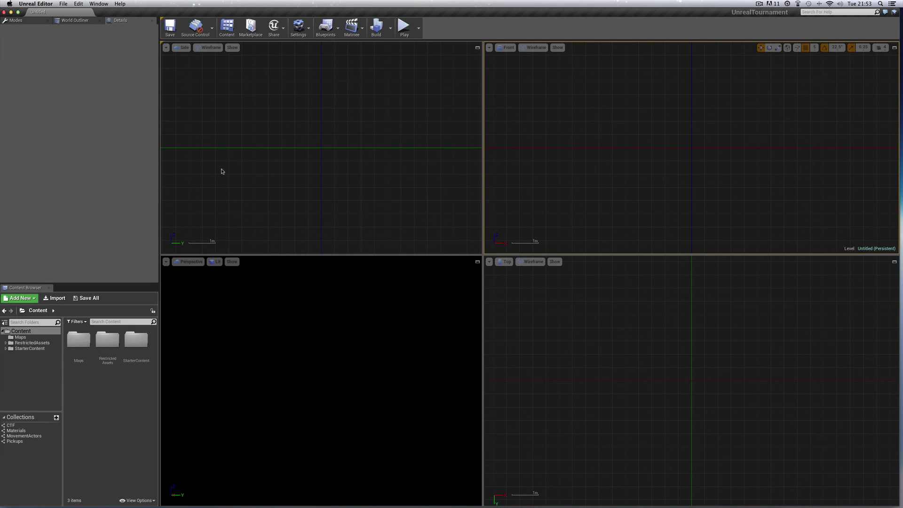